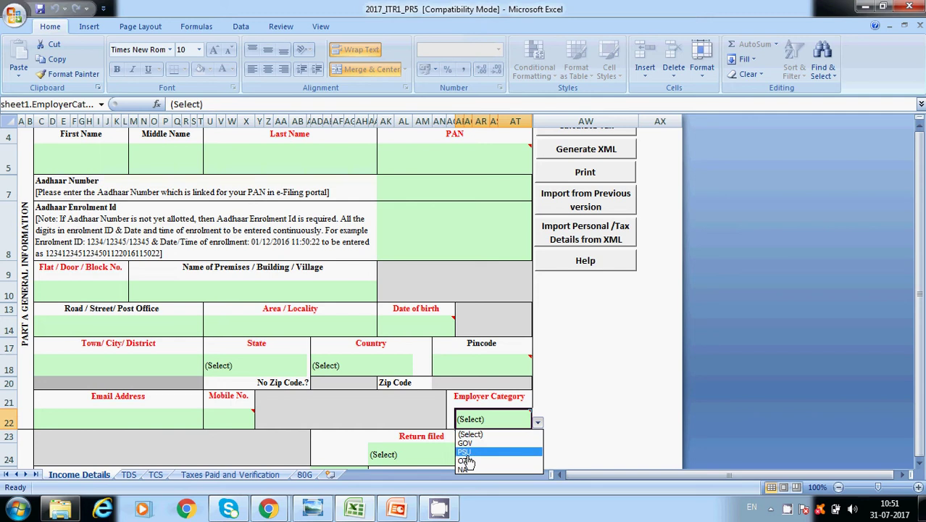
- Set the Employer Category in the general information section to OTH
{"action": "left_click", "coordinate": [464, 460]}
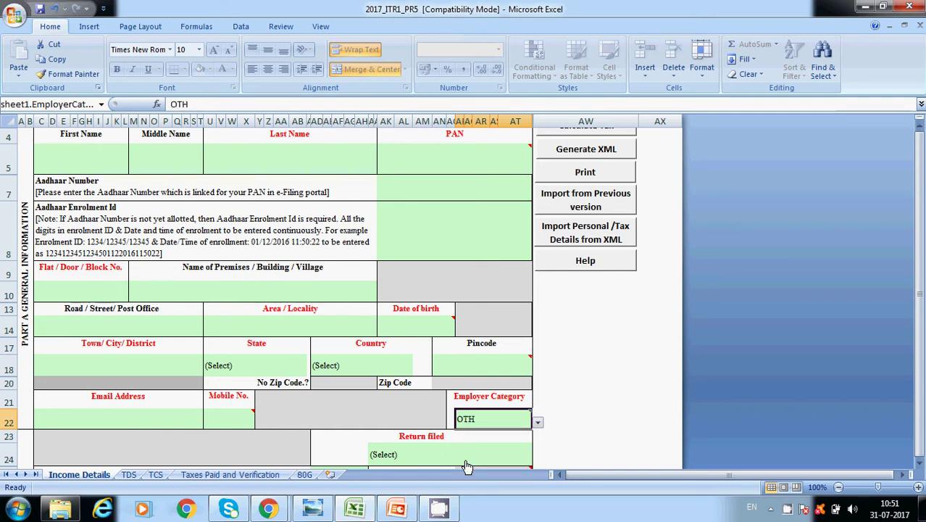
{"action": "left_click", "coordinate": [537, 421]}
{"action": "left_click", "coordinate": [610, 418]}
{"action": "left_click", "coordinate": [597, 406]}
{"action": "key", "text": "alt+Tab"}
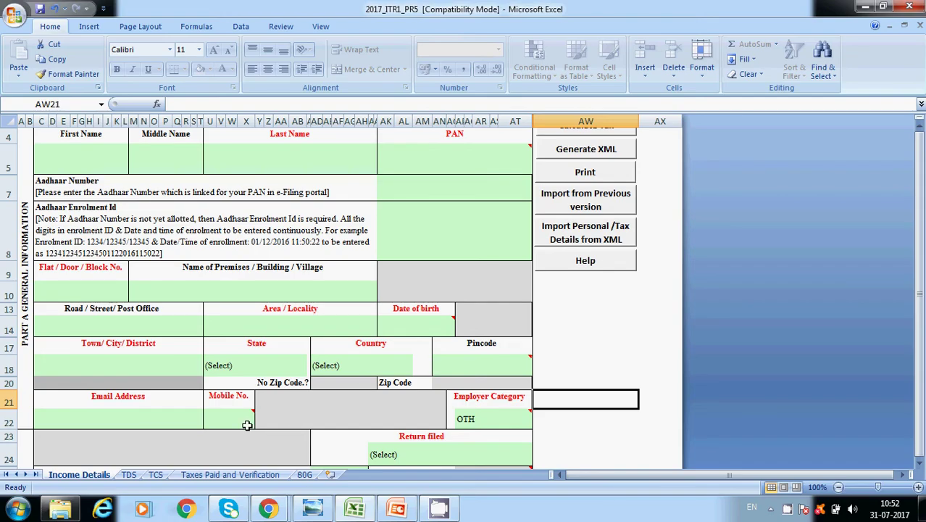
- Check the options of the "Whether Original or Revised return?" field in the Filing Status section
{"action": "left_click", "coordinate": [248, 423]}
{"action": "scroll", "coordinate": [250, 425], "scroll_direction": "down", "scroll_amount": 2}
{"action": "left_click", "coordinate": [220, 408]}
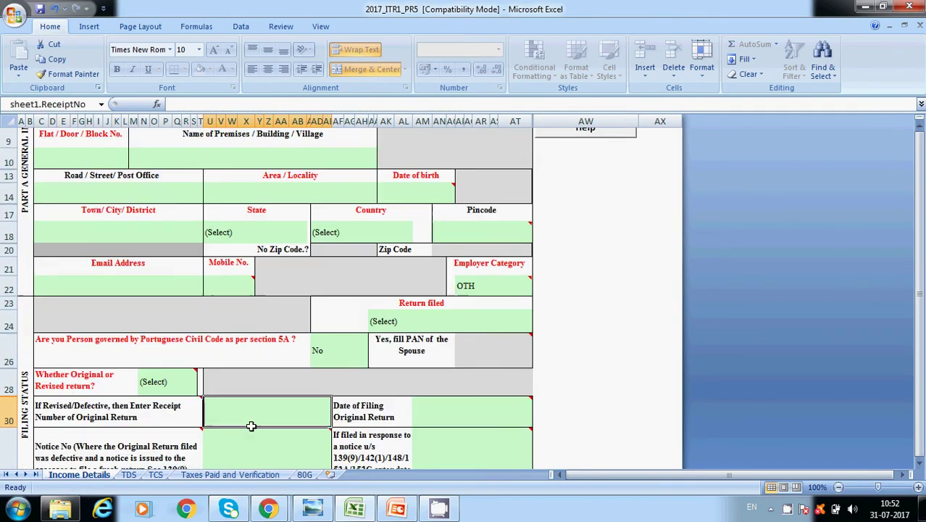
{"action": "left_click", "coordinate": [190, 388]}
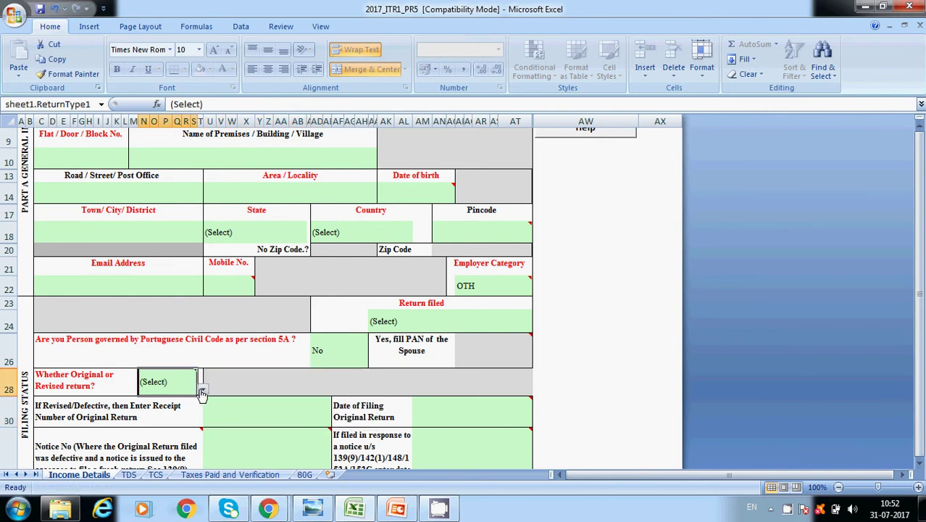
{"action": "left_click", "coordinate": [204, 392]}
{"action": "left_click", "coordinate": [205, 392]}
{"action": "left_click", "coordinate": [221, 430]}
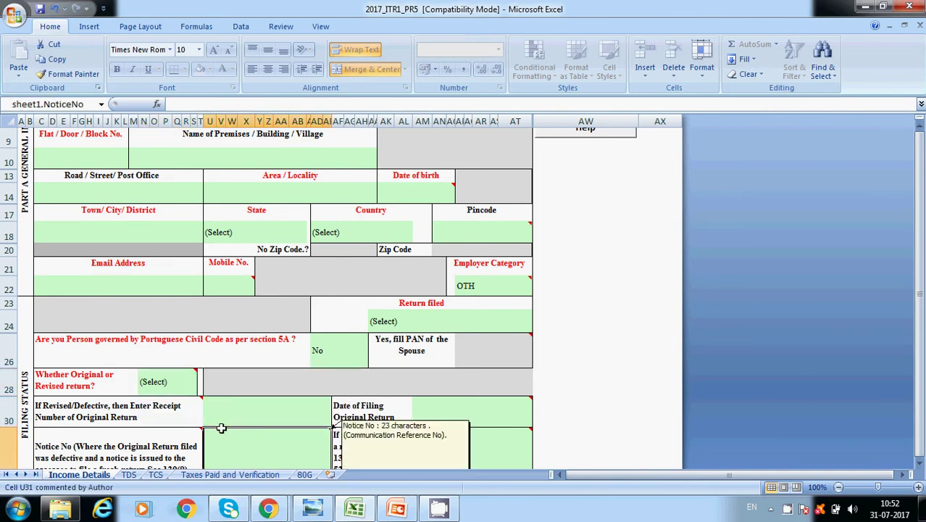
- View the options offered for the Residential Status field
{"action": "scroll", "coordinate": [221, 428], "scroll_direction": "down", "scroll_amount": 2}
{"action": "left_click", "coordinate": [217, 429]}
{"action": "left_click", "coordinate": [378, 438]}
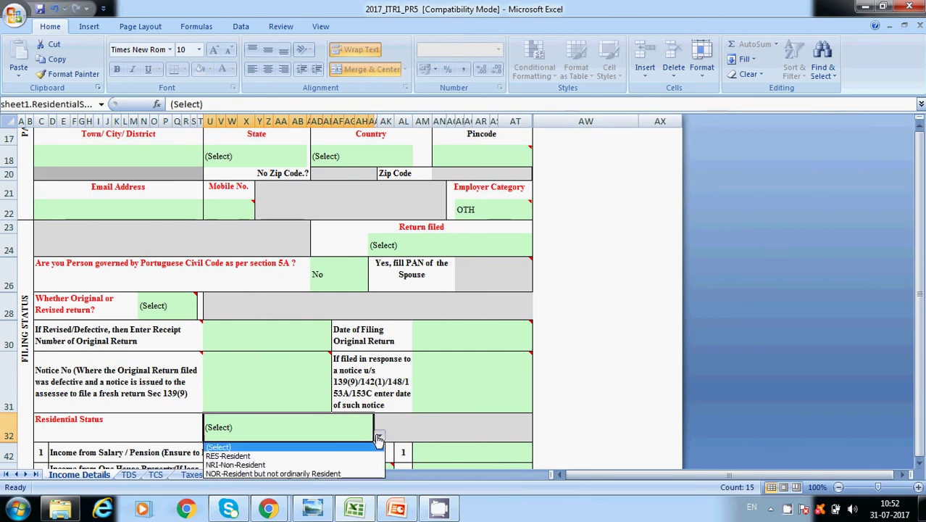
{"action": "left_click", "coordinate": [237, 467]}
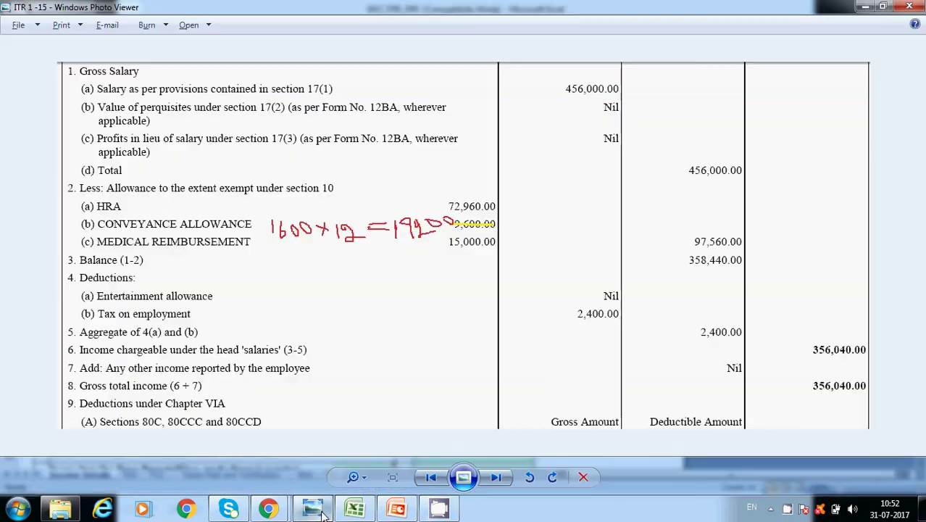
- Switch to Windows Photo Viewer to examine the salary breakdown, and to PowerPoint to examine the filing status, income and tax computation slides
{"action": "left_click", "coordinate": [319, 511]}
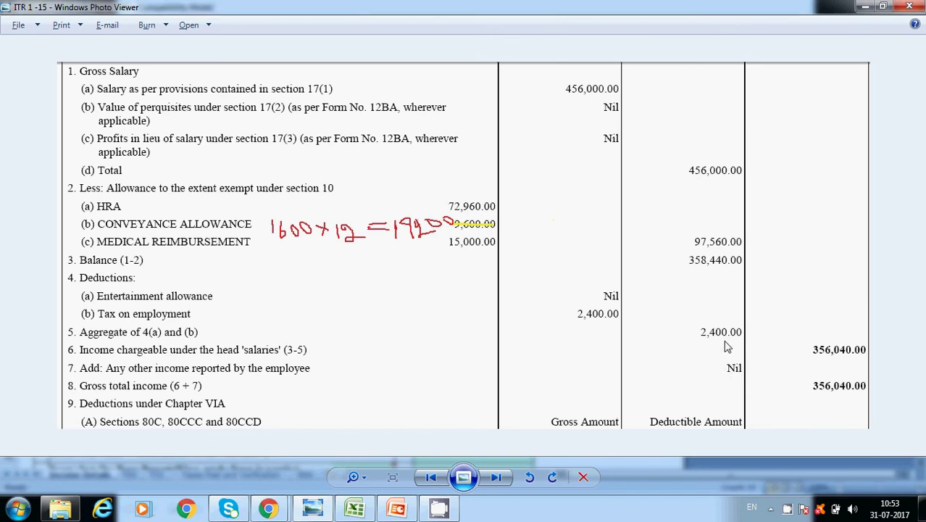
{"action": "left_click", "coordinate": [395, 512]}
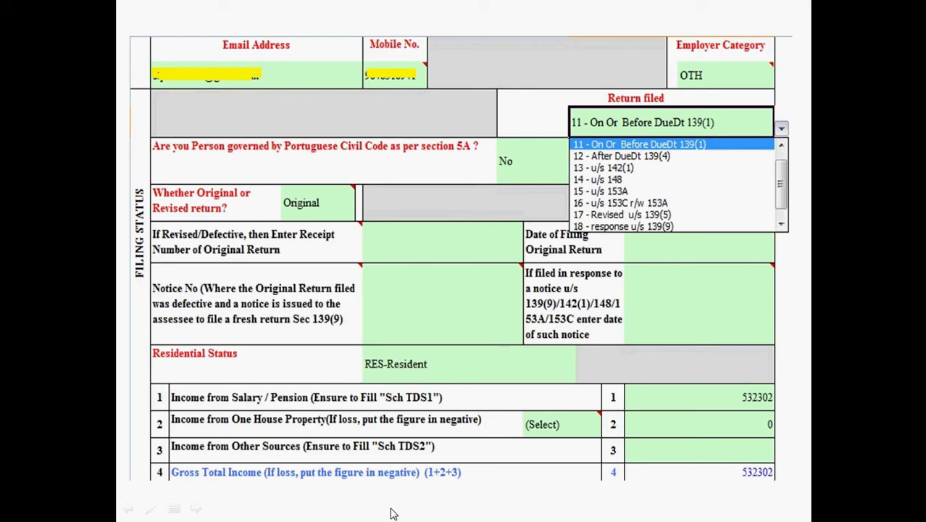
{"action": "left_click", "coordinate": [741, 409]}
{"action": "key", "text": "Left"}
{"action": "key", "text": "Right"}
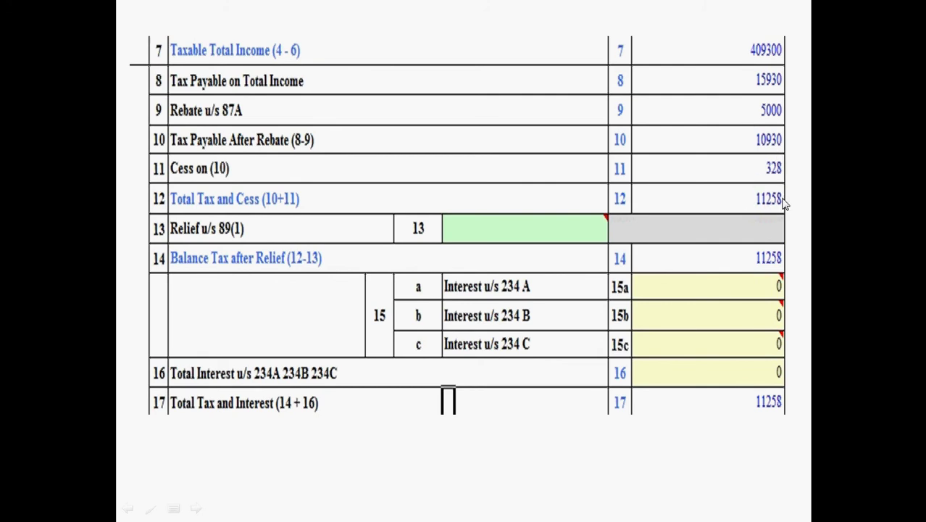
{"action": "left_click", "coordinate": [779, 403]}
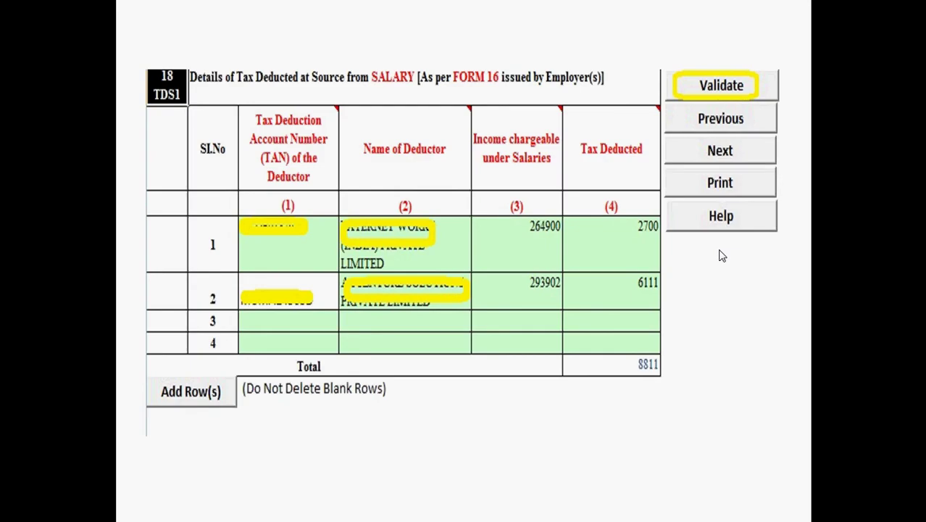
- Show the TDS sheet in Excel, and examine the PowerPoint slides on TDS, TCS, taxes paid and bank account details
{"action": "key", "text": "alt+Tab"}
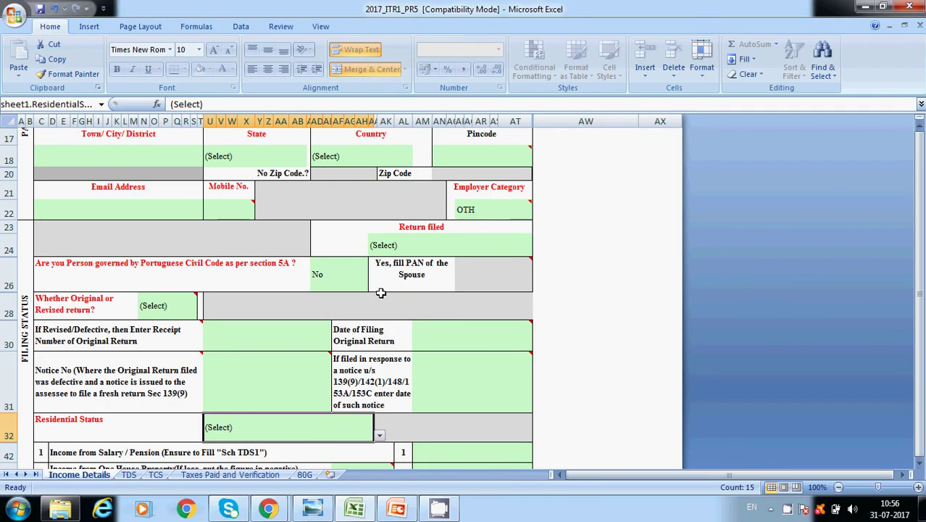
{"action": "left_click", "coordinate": [129, 475]}
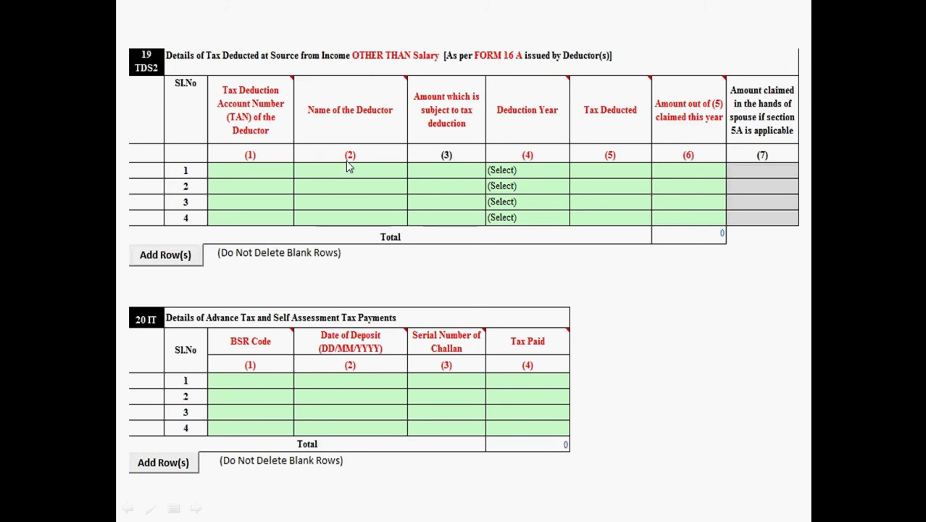
{"action": "left_click", "coordinate": [259, 175]}
{"action": "key", "text": "Left"}
{"action": "left_click", "coordinate": [270, 413]}
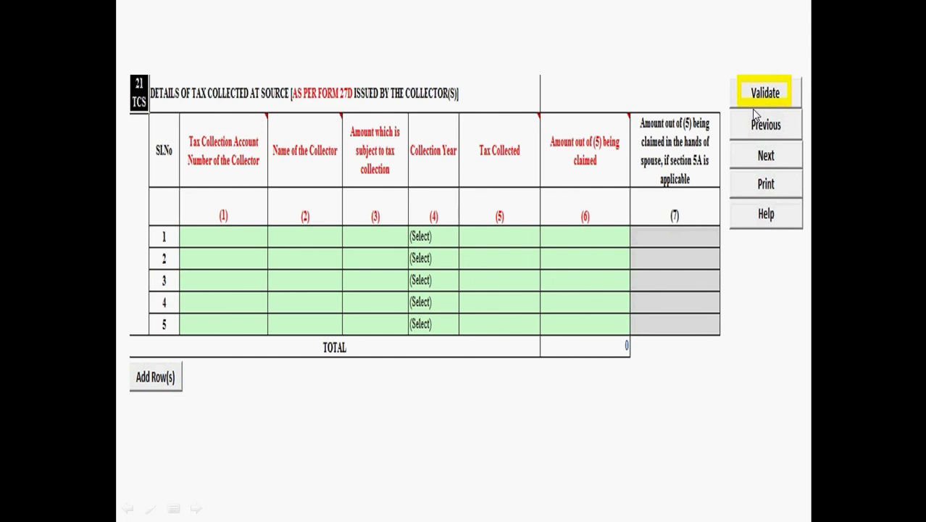
{"action": "left_click", "coordinate": [792, 164]}
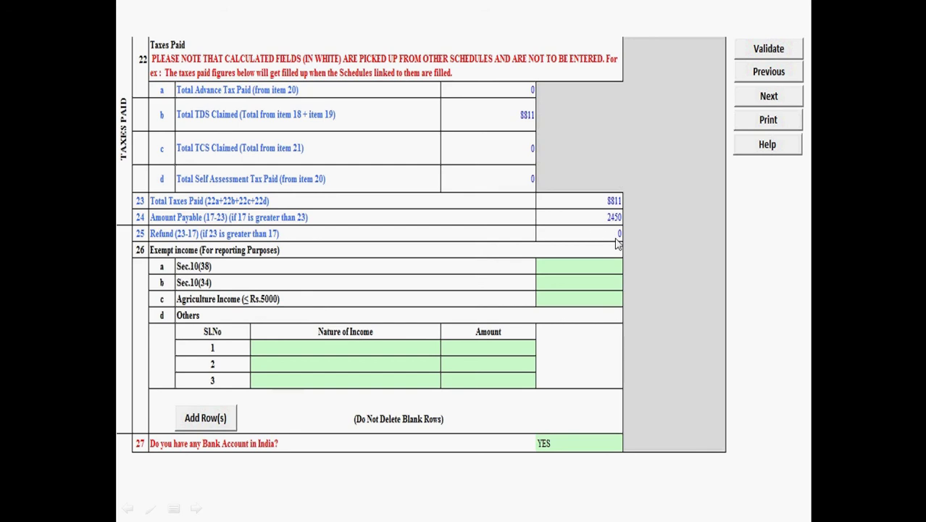
{"action": "left_click", "coordinate": [326, 384]}
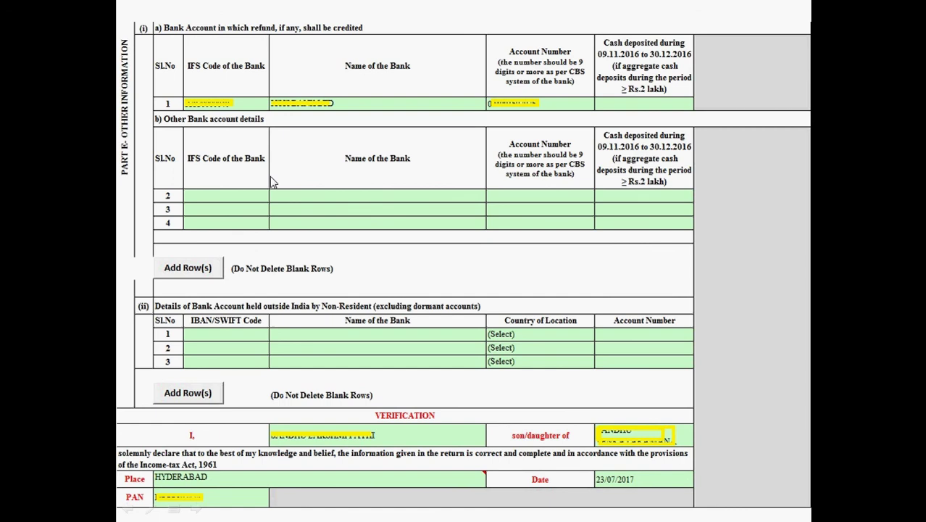
- Look through the Excel workbook's TDS, TCS, Taxes Paid and Verification, and 80G sheets, and return to the beginning of Income Details
{"action": "key", "text": "ctrl+Page_Down"}
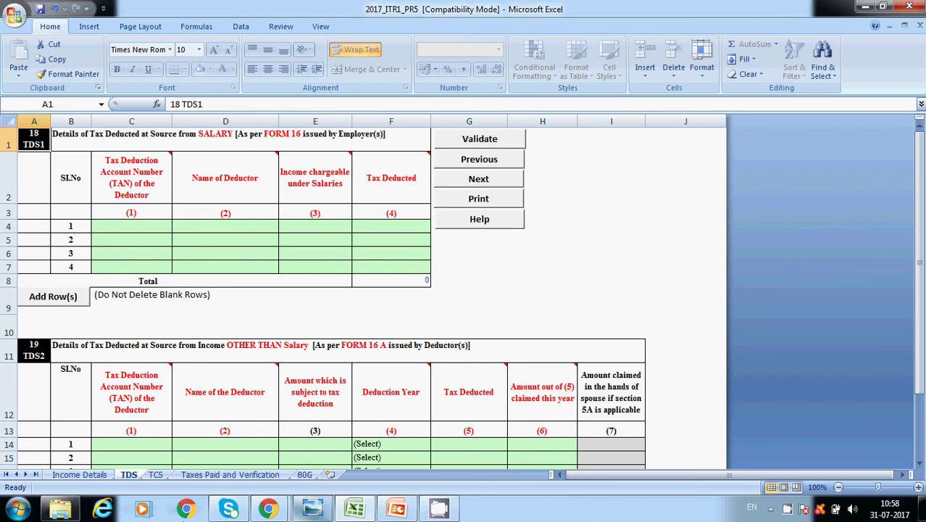
{"action": "left_click", "coordinate": [69, 476]}
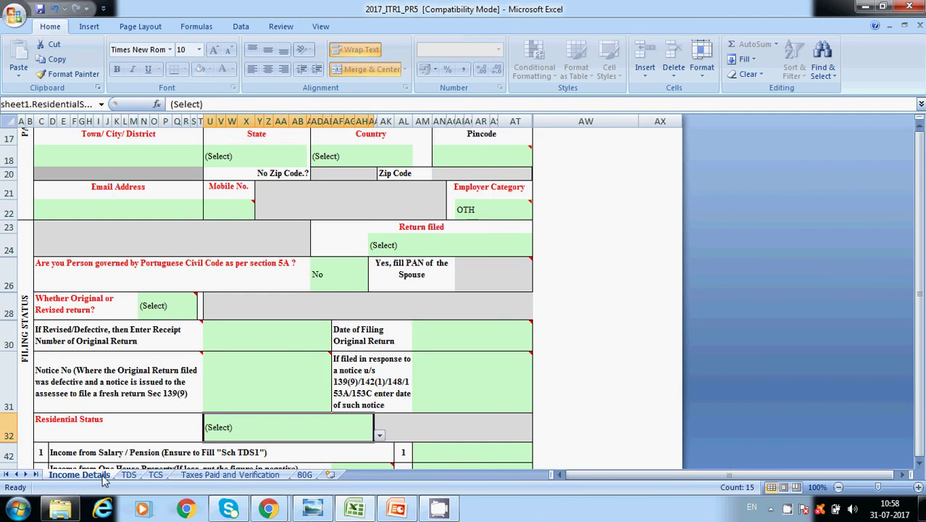
{"action": "left_click", "coordinate": [129, 474]}
{"action": "left_click", "coordinate": [155, 474]}
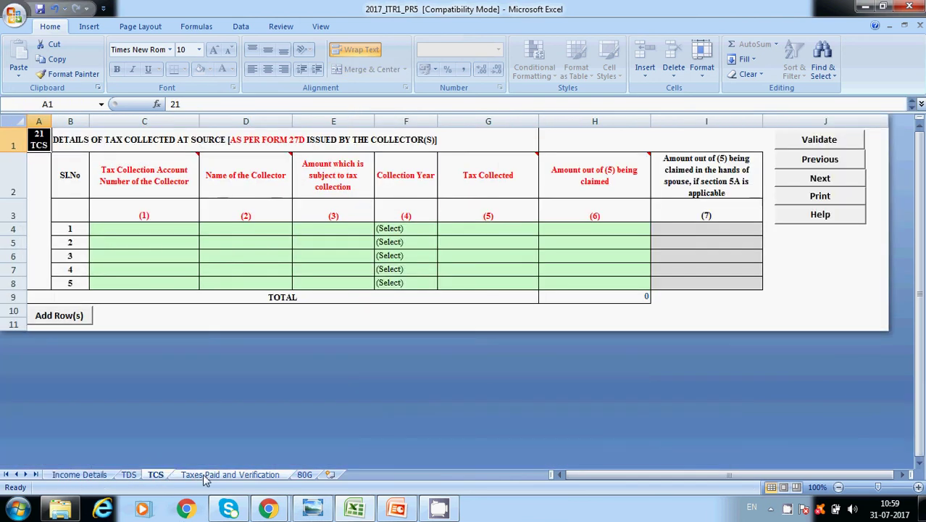
{"action": "left_click", "coordinate": [205, 475]}
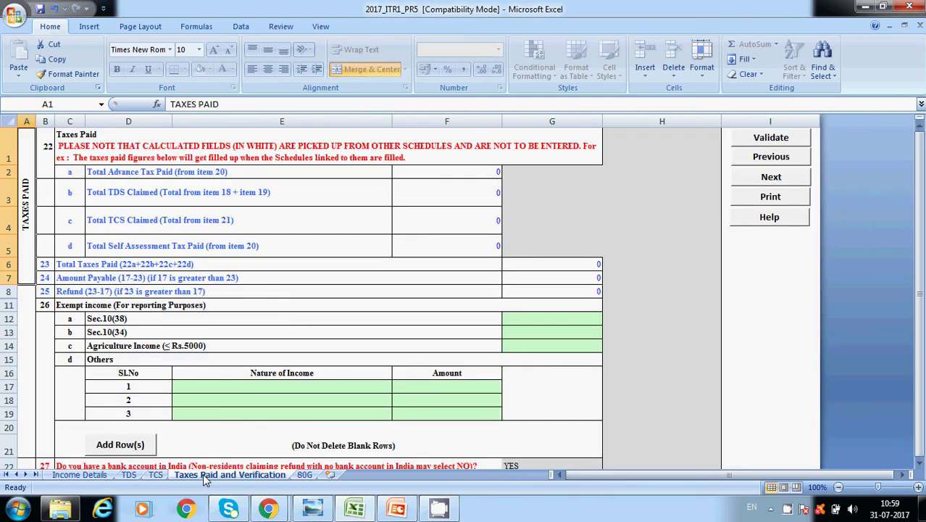
{"action": "left_click", "coordinate": [304, 474]}
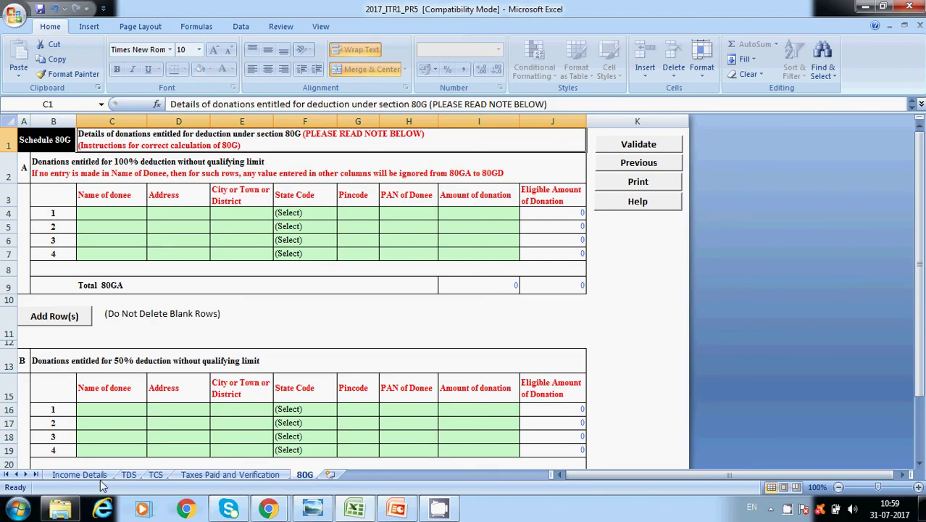
{"action": "left_click", "coordinate": [79, 475]}
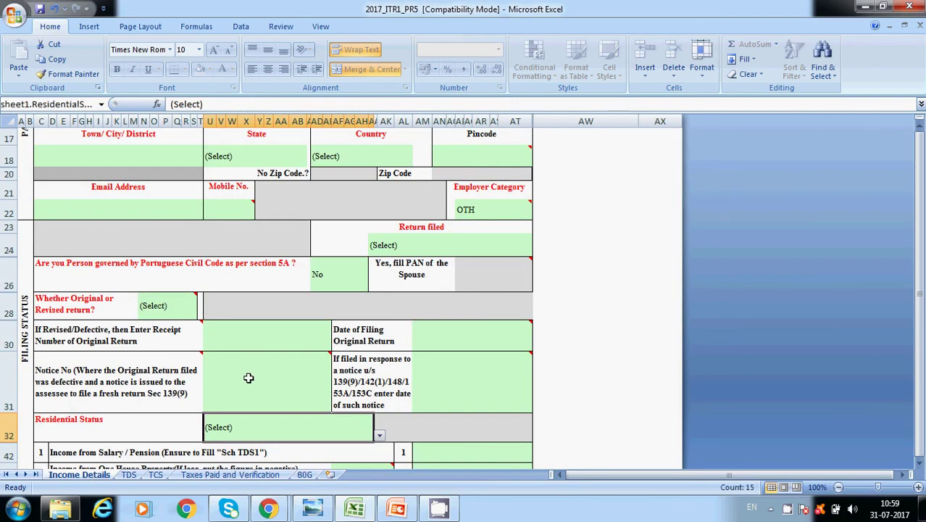
{"action": "key", "text": "ctrl+Home"}
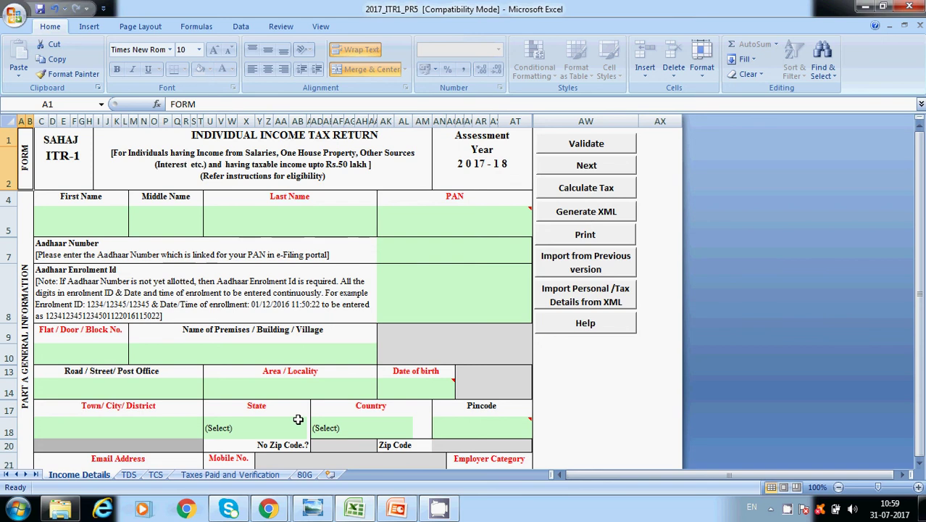
- Open the ITR-1 XML document from its ITR1_2017 subfolder in Windows Explorer to inspect its contents, and close it
{"action": "left_click", "coordinate": [60, 507]}
{"action": "left_click", "coordinate": [245, 152]}
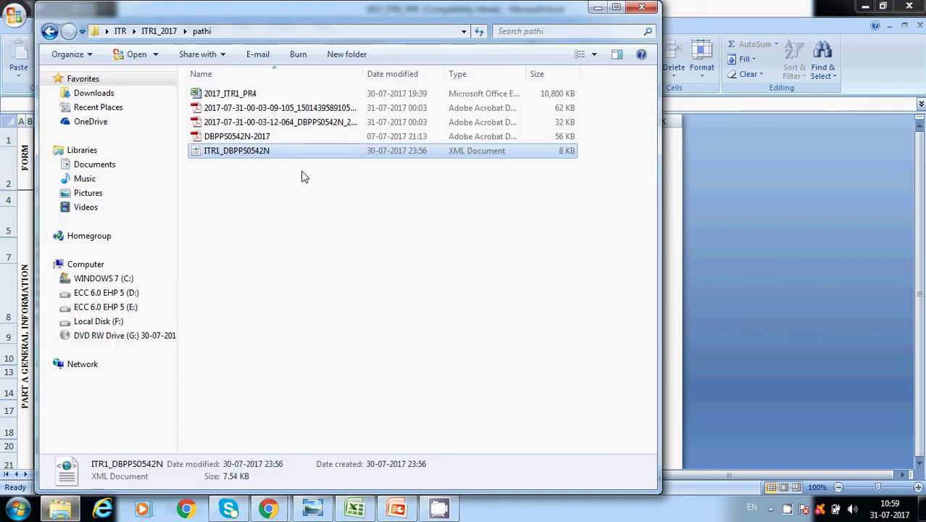
{"action": "left_click", "coordinate": [402, 166]}
{"action": "double_click", "coordinate": [214, 159]}
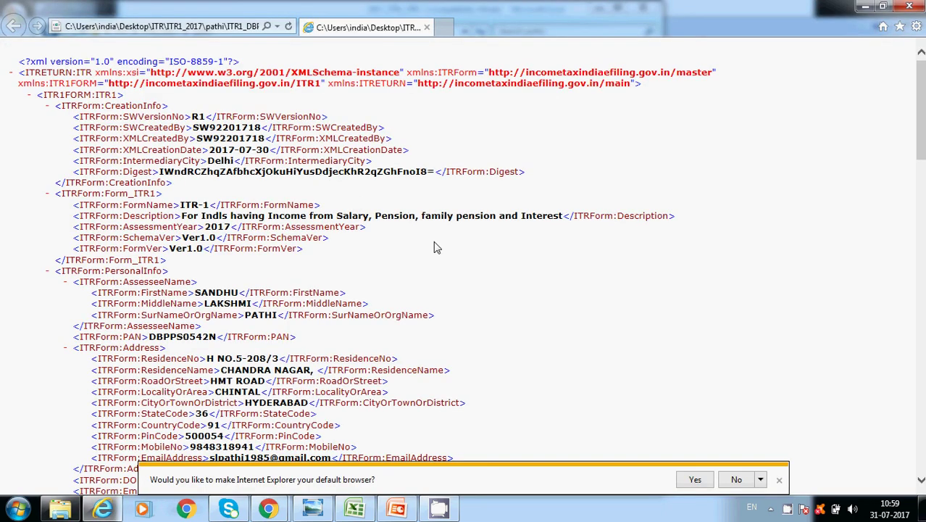
{"action": "left_click", "coordinate": [909, 6]}
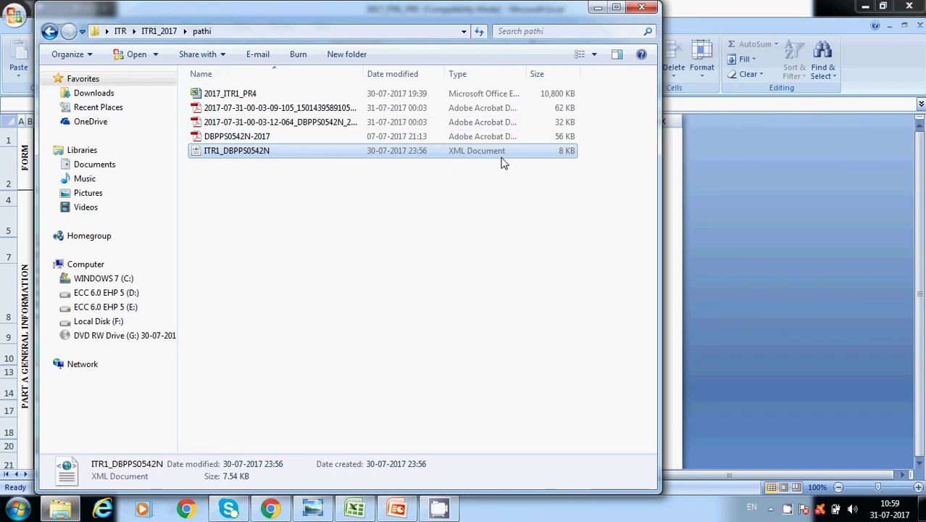
{"action": "left_click", "coordinate": [595, 8]}
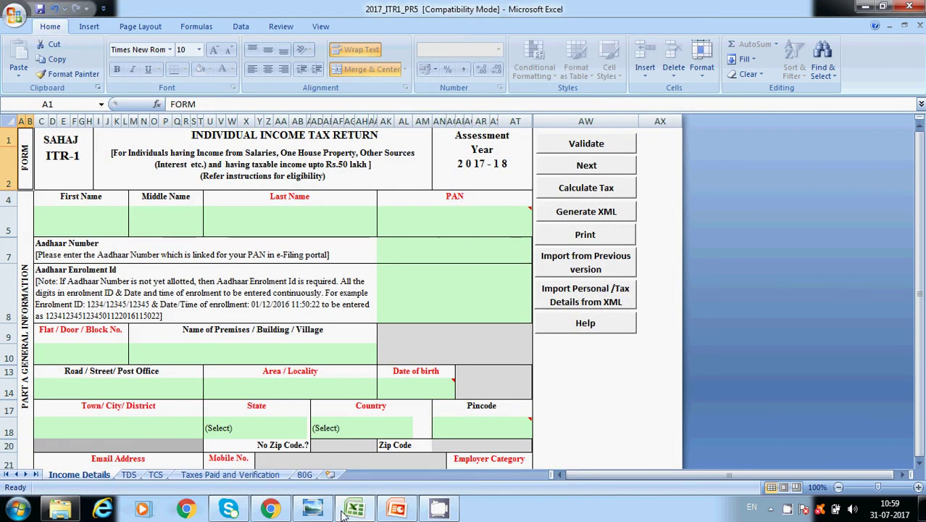
- Switch to PowerPoint and advance through the slides to the e-filing portal's View e-Filed Returns/Forms page
{"action": "left_click", "coordinate": [401, 516]}
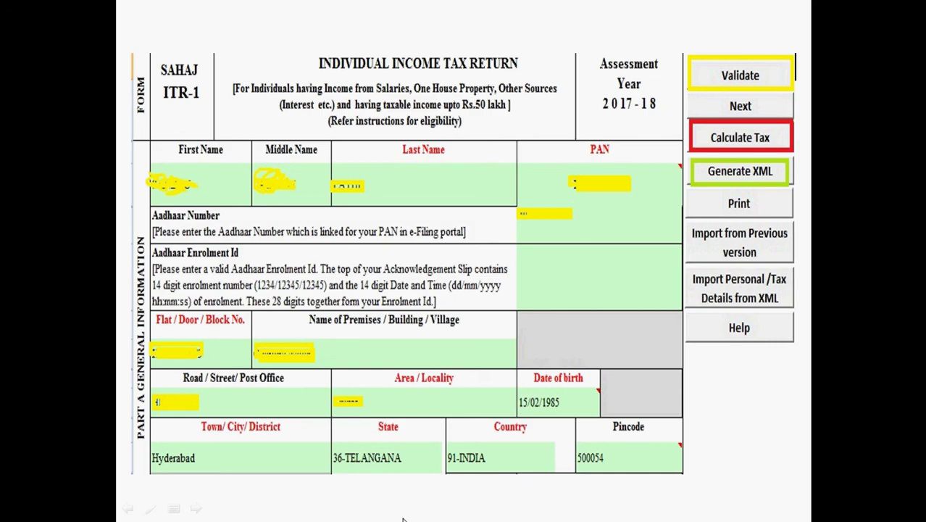
{"action": "left_click", "coordinate": [548, 450]}
{"action": "left_click", "coordinate": [548, 450]}
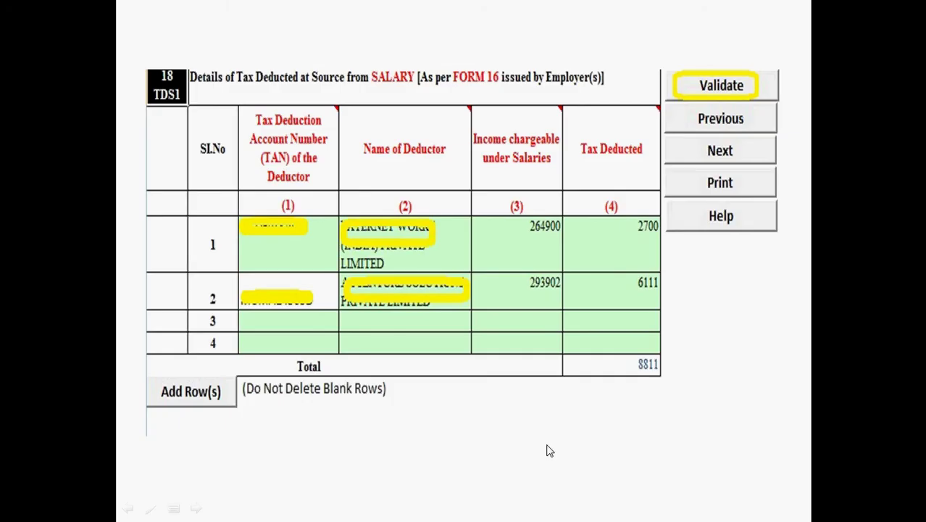
{"action": "left_click", "coordinate": [549, 450]}
{"action": "left_click", "coordinate": [548, 450]}
{"action": "left_click", "coordinate": [548, 450]}
{"action": "left_click", "coordinate": [548, 450]}
{"action": "left_click", "coordinate": [548, 450]}
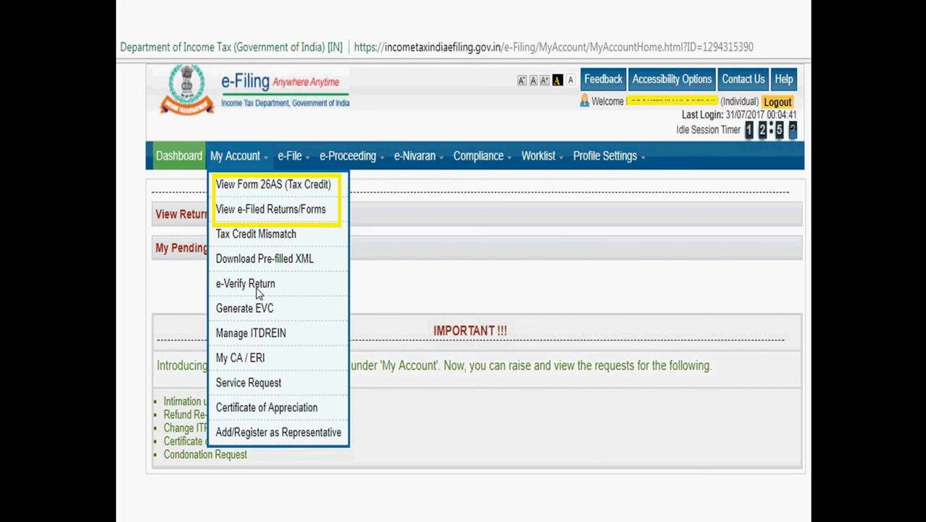
{"action": "left_click", "coordinate": [288, 217]}
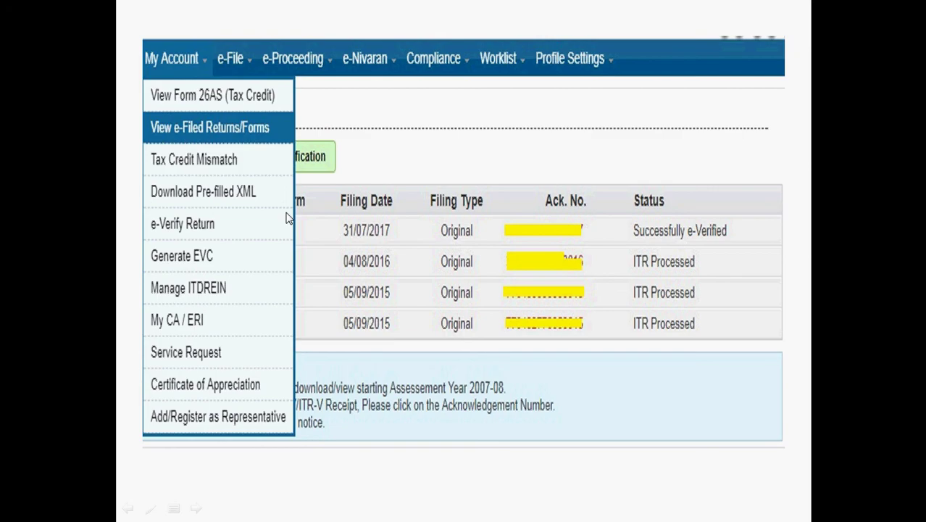